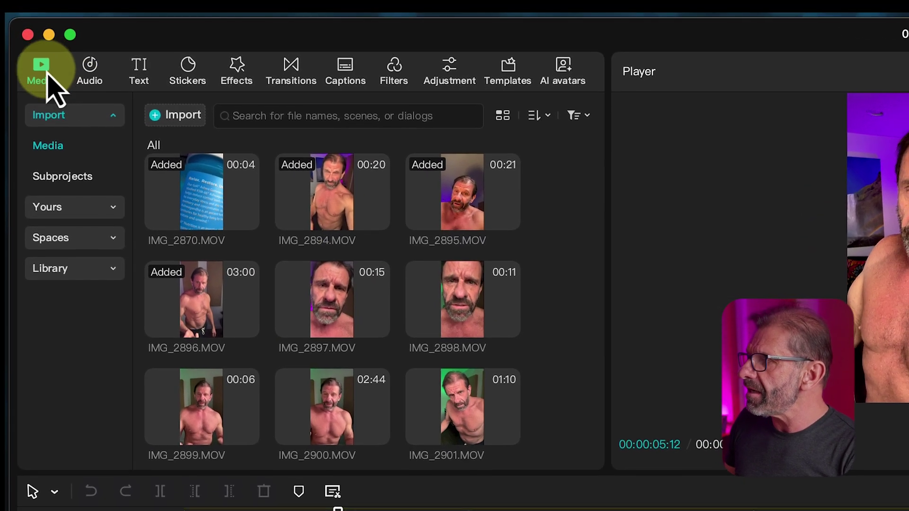
Import the 0125 (5) project through the Subprojects import source into the media list
click(69, 120)
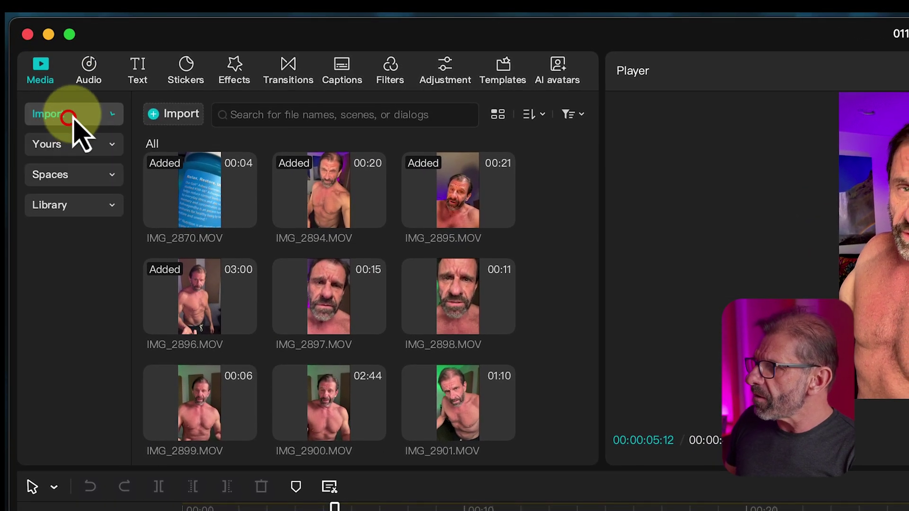
click(74, 122)
click(66, 178)
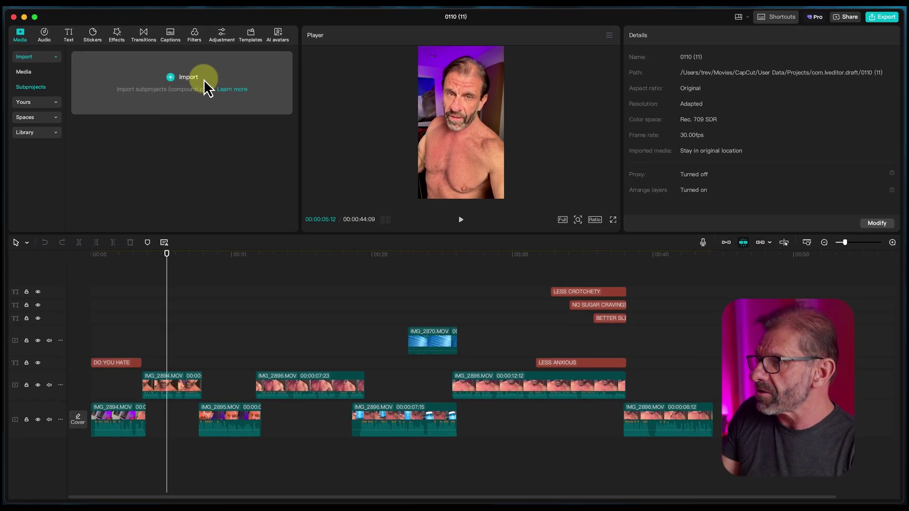
click(170, 80)
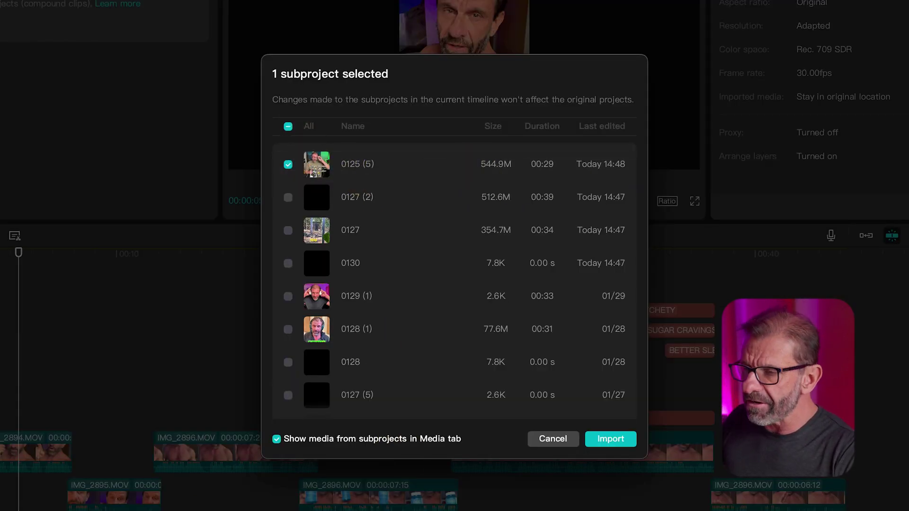
click(286, 164)
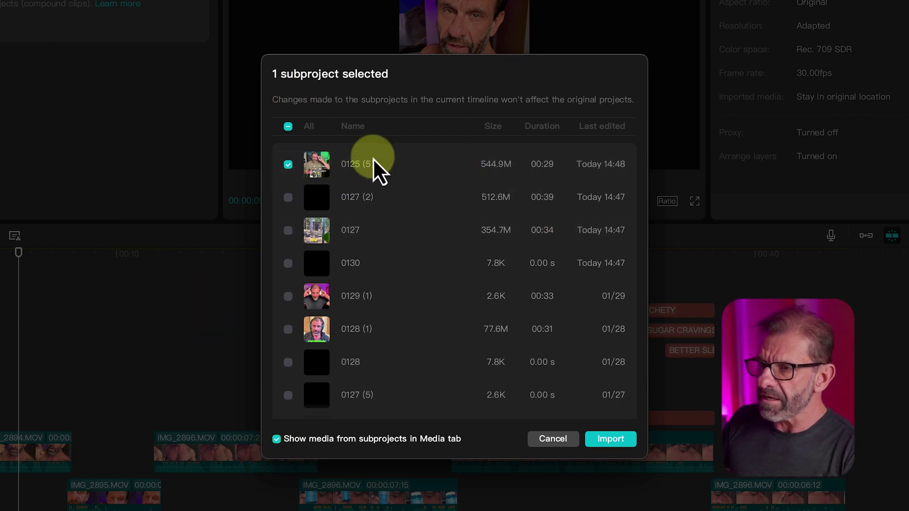
click(615, 440)
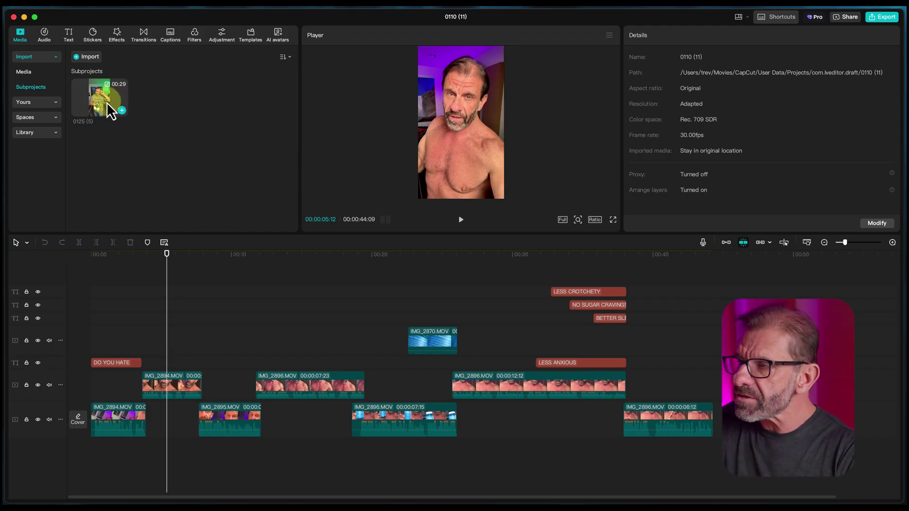
click(24, 72)
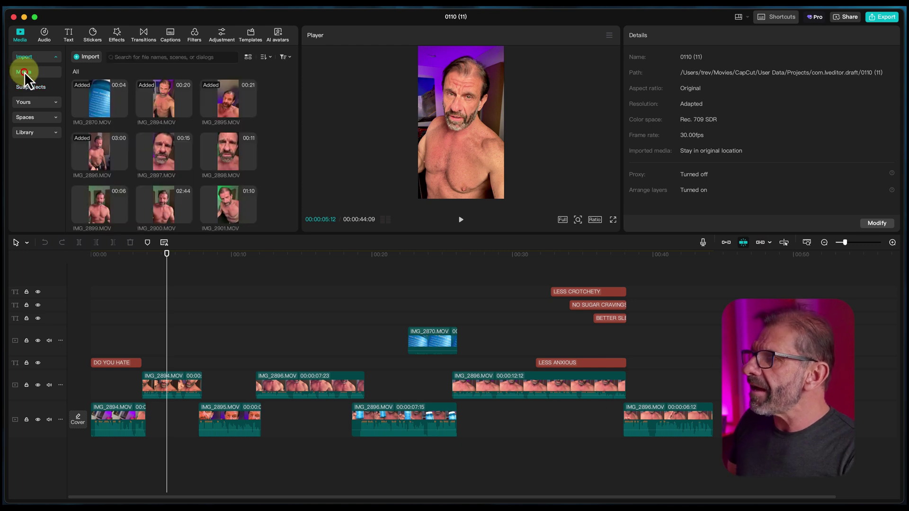
scroll(283, 156, down, 5)
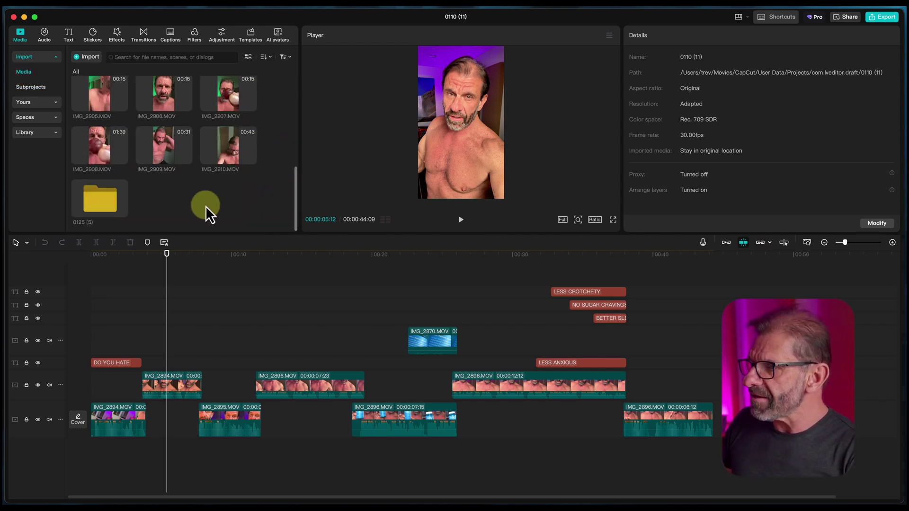
double_click(106, 200)
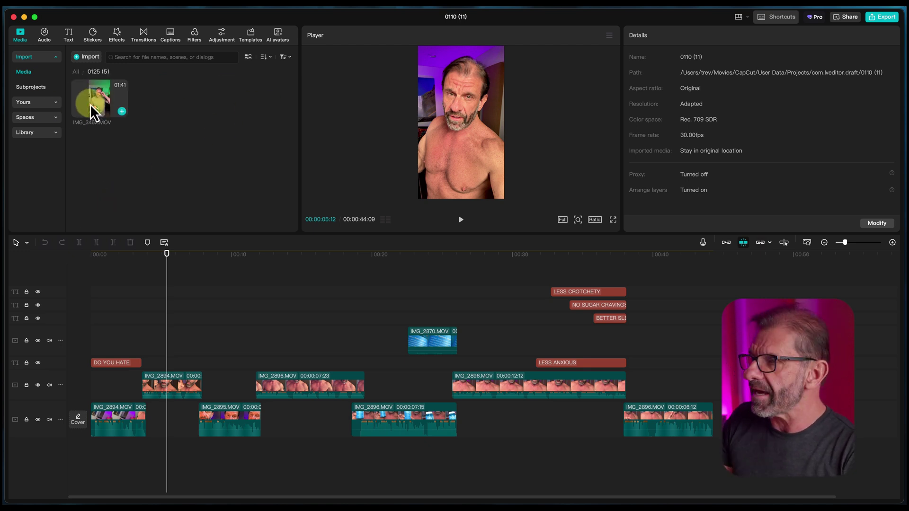
click(31, 87)
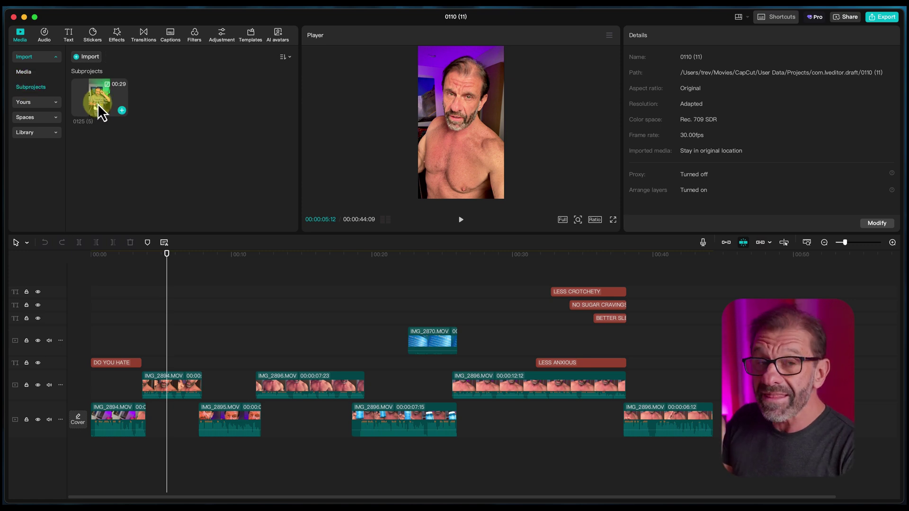
Put 0125 (5) at the end of the main track, then select all original clips and titles
drag(98, 104, 714, 369)
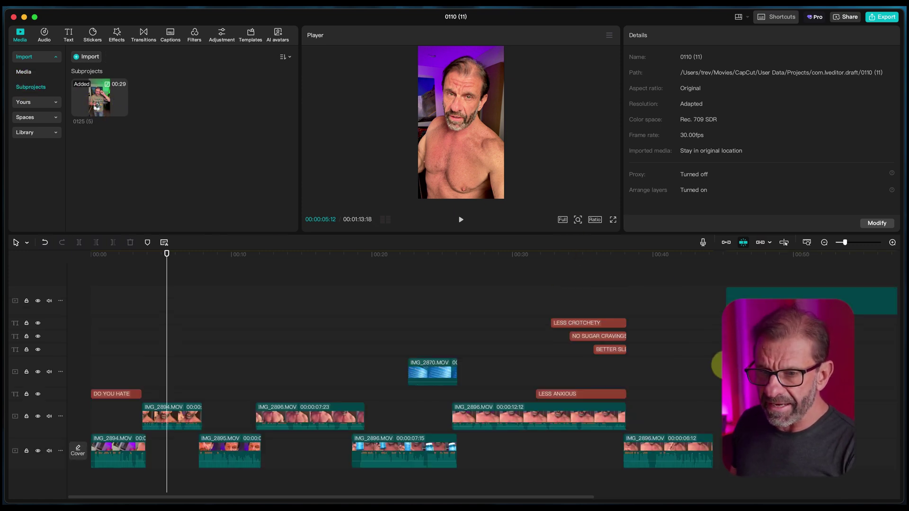
key(shift+z)
drag(588, 308, 606, 399)
click(495, 420)
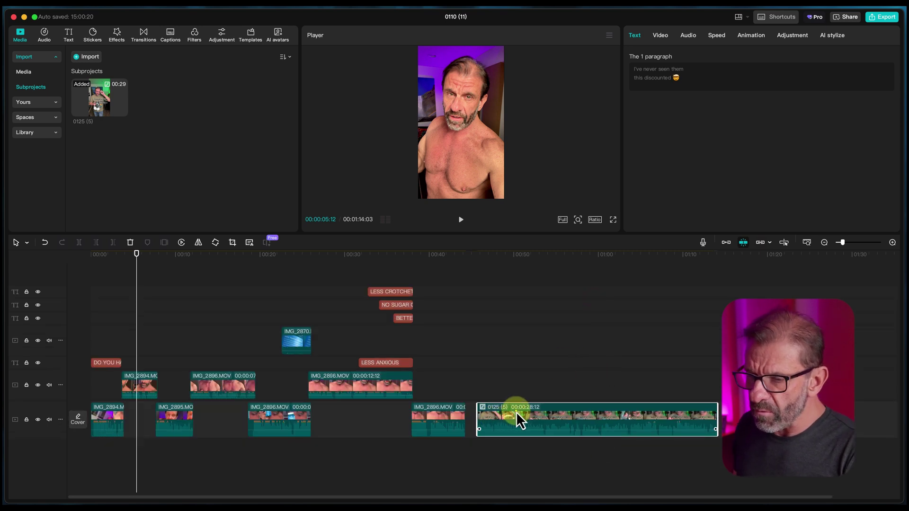
right_click(515, 412)
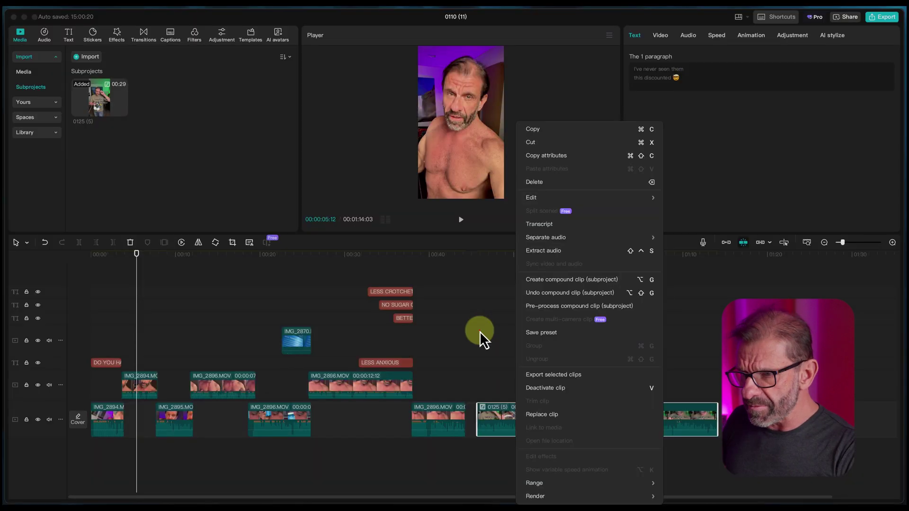
click(242, 320)
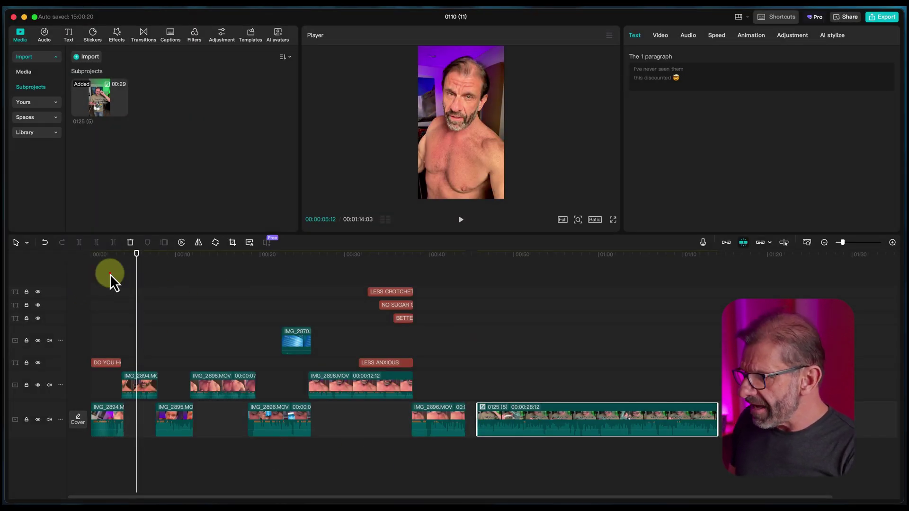
drag(439, 448, 95, 268)
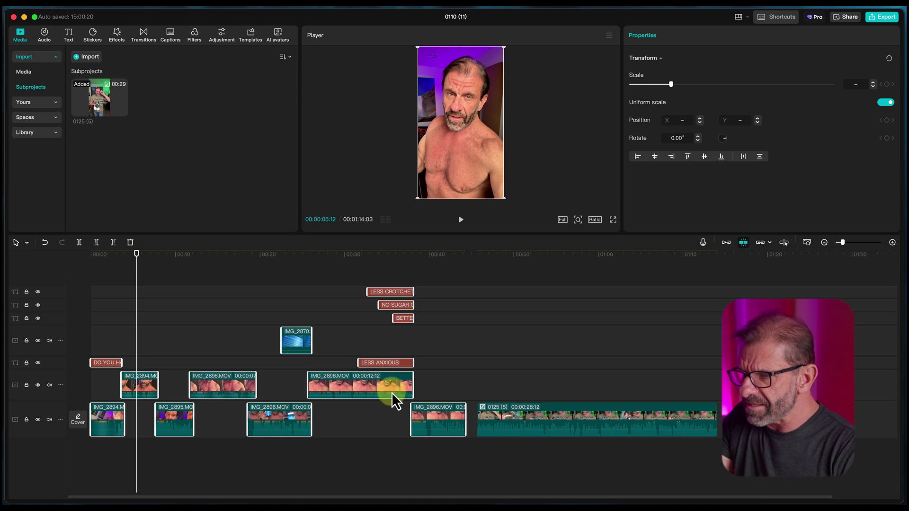
Combine the selected original clips into Compound clip1 and preview it
right_click(379, 384)
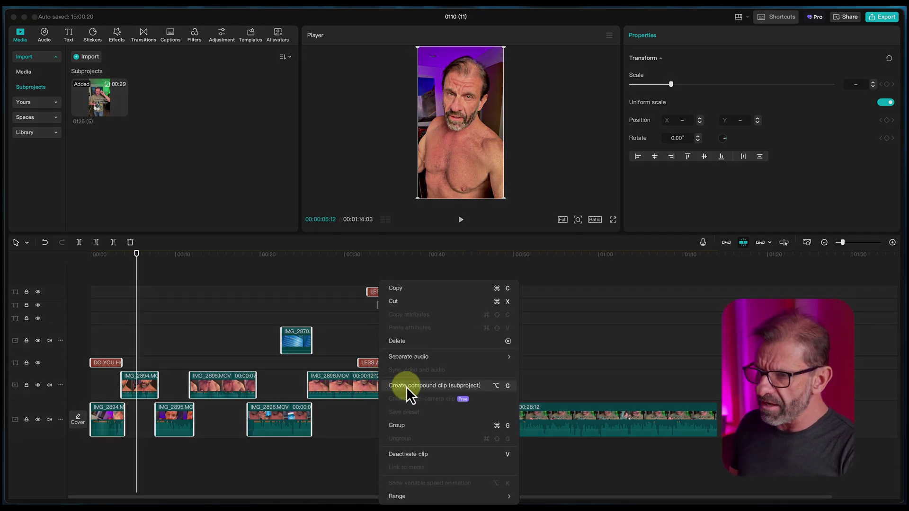
click(409, 385)
mouse_move(101, 269)
mouse_down()
mouse_move(365, 278)
mouse_move(231, 298)
mouse_move(276, 282)
mouse_move(399, 274)
mouse_move(89, 274)
mouse_up()
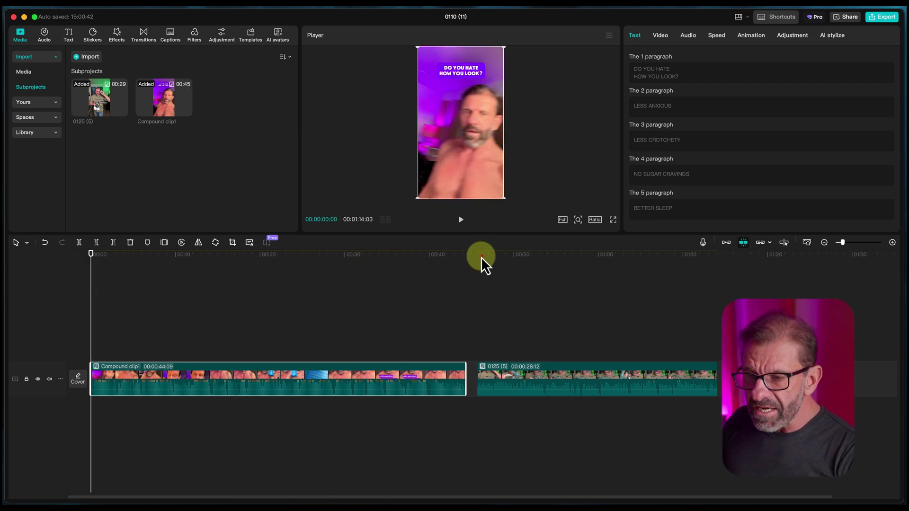
drag(481, 257, 498, 344)
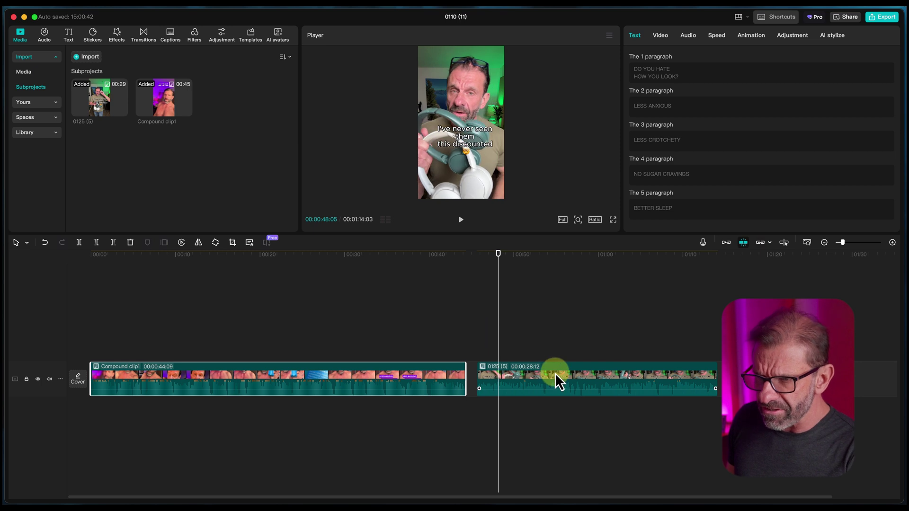
Close the gap after Compound clip1 and unpack 0125 (5) into its separate clips
drag(559, 381, 544, 377)
drag(416, 262, 657, 293)
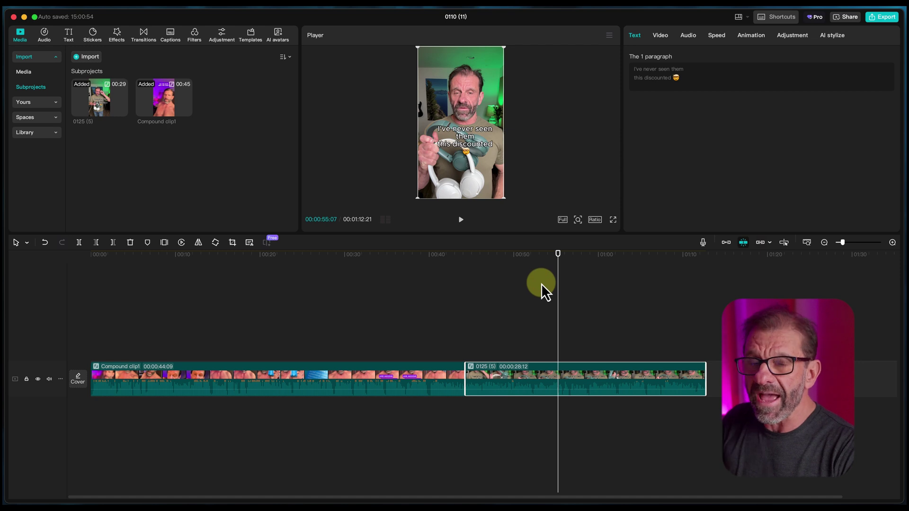
right_click(354, 339)
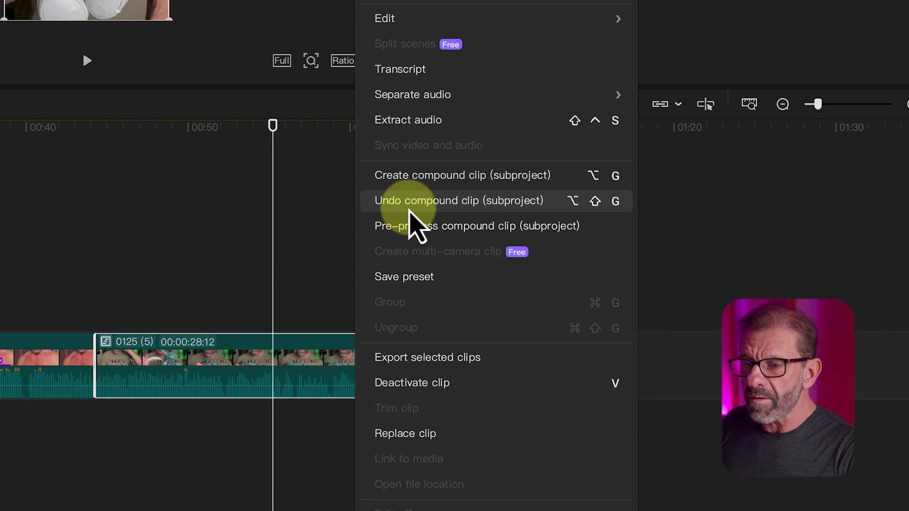
click(410, 213)
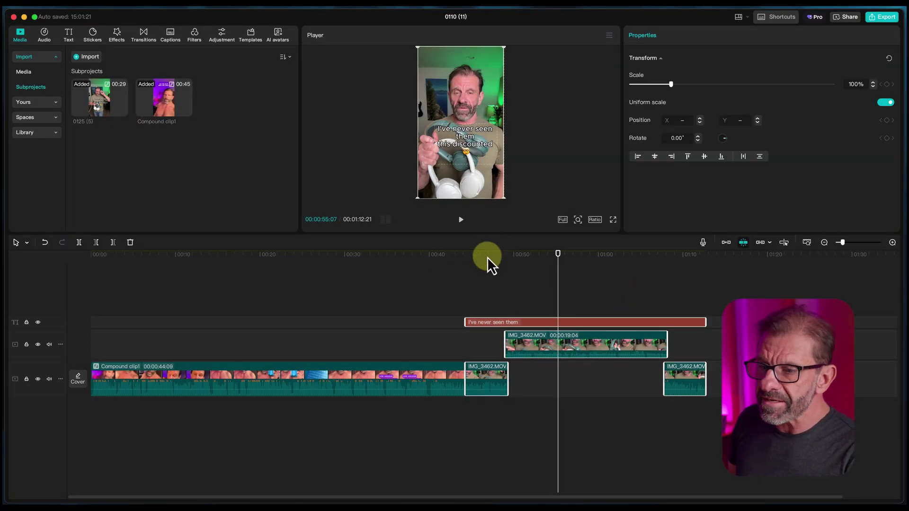
drag(306, 282, 410, 286)
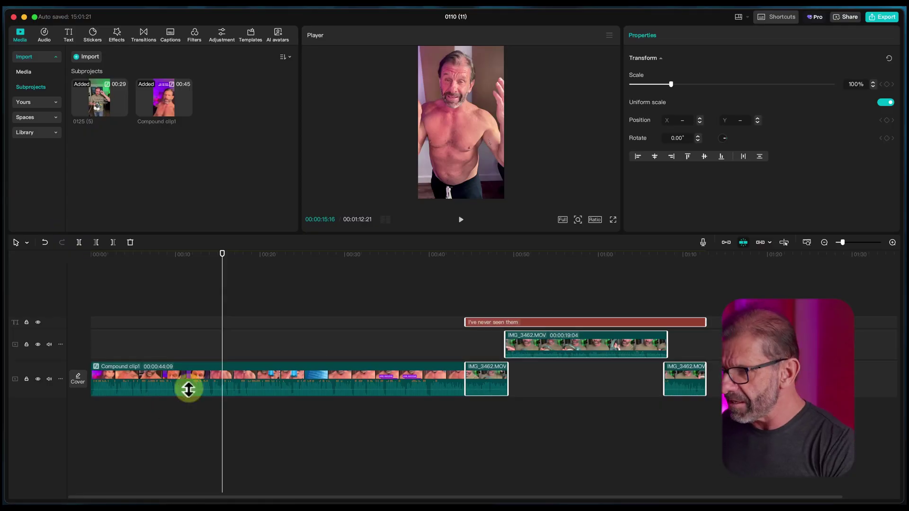
Search effects for 'player 3', place Player 3 over Compound clip1, and scrub to preview
click(339, 368)
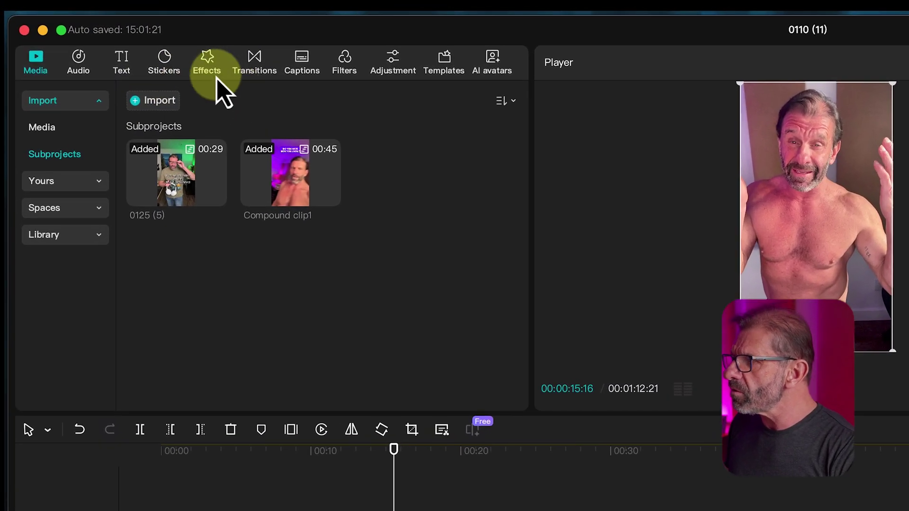
click(209, 62)
click(153, 101)
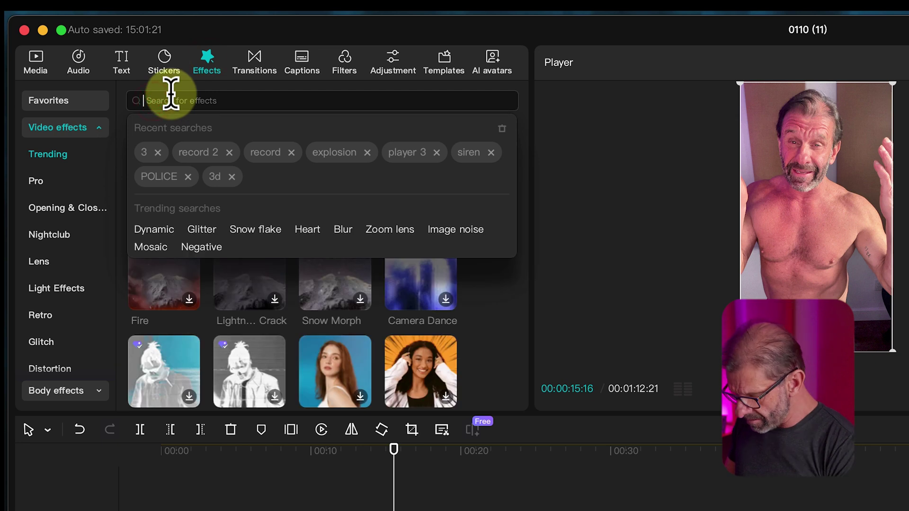
text(player 3)
key(Return)
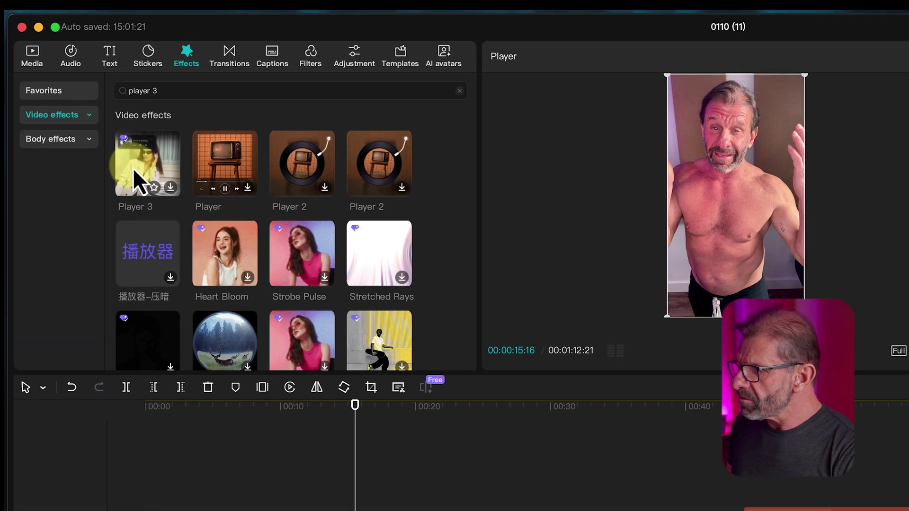
drag(134, 174, 170, 370)
drag(221, 270, 339, 290)
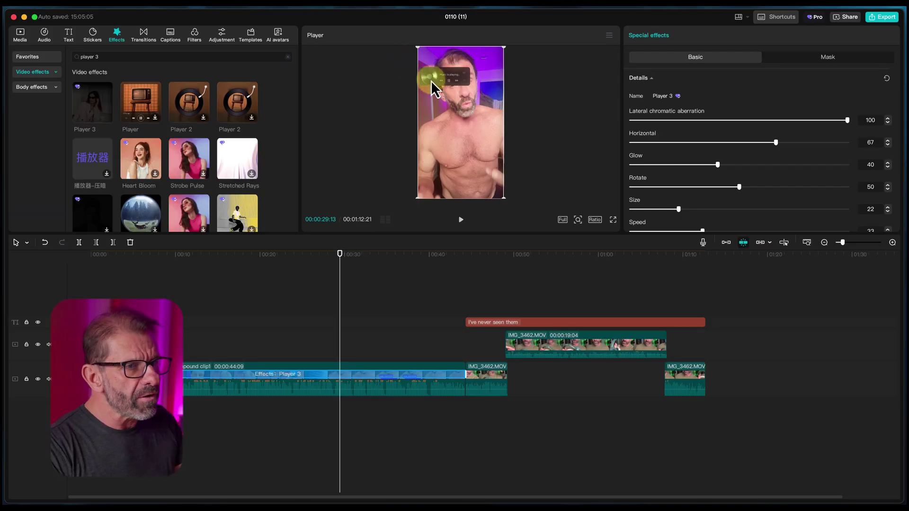
Turn the effect's Texture down to 0 and Longitudinal chromatic aberration up to 100
scroll(749, 175, down, 4)
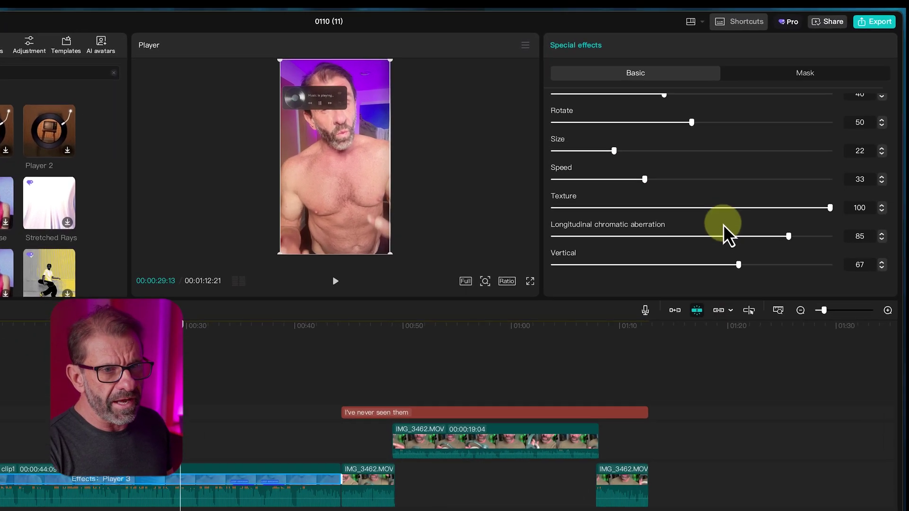
drag(837, 217, 395, 247)
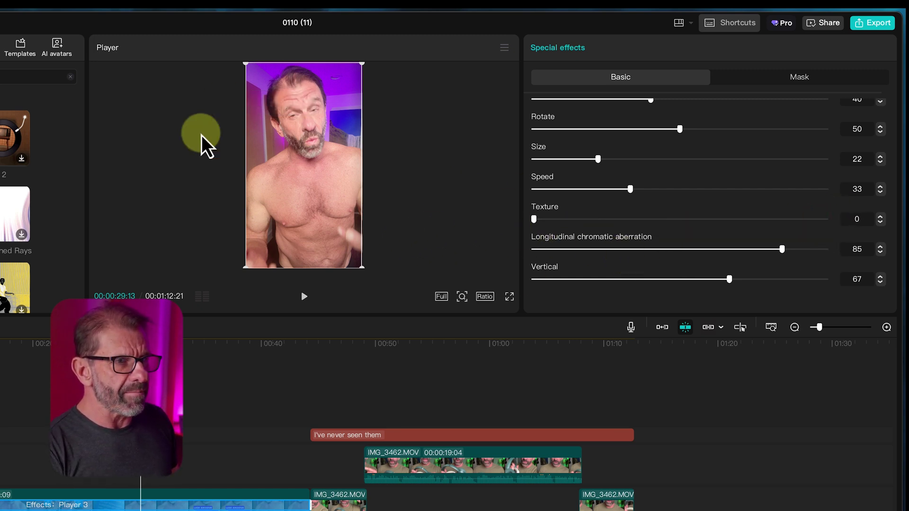
drag(778, 250, 892, 249)
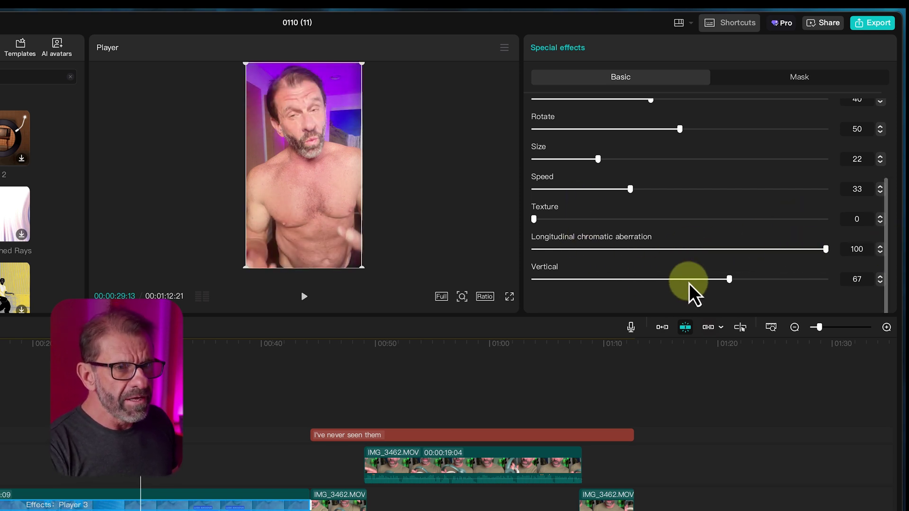
Raise Speed and Lateral chromatic aberration to 100, leaving Horizontal at 67
scroll(689, 265, up, 2)
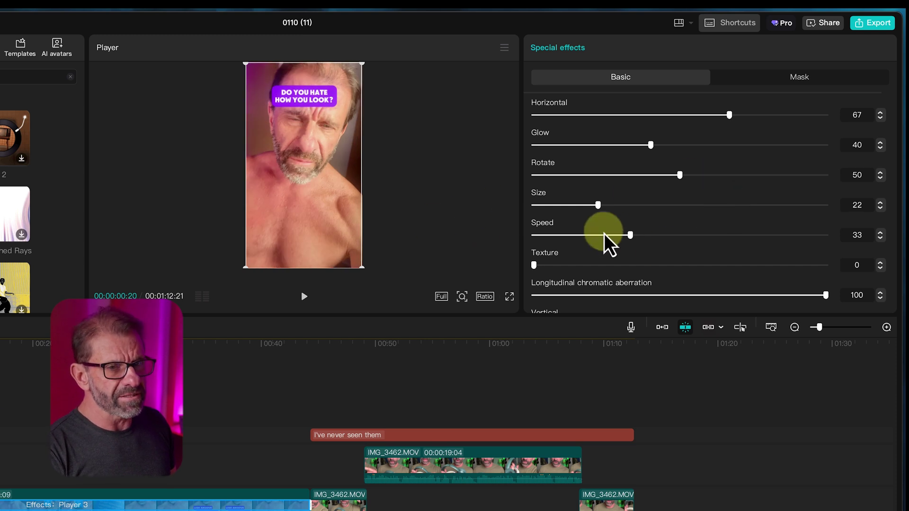
drag(629, 235, 872, 203)
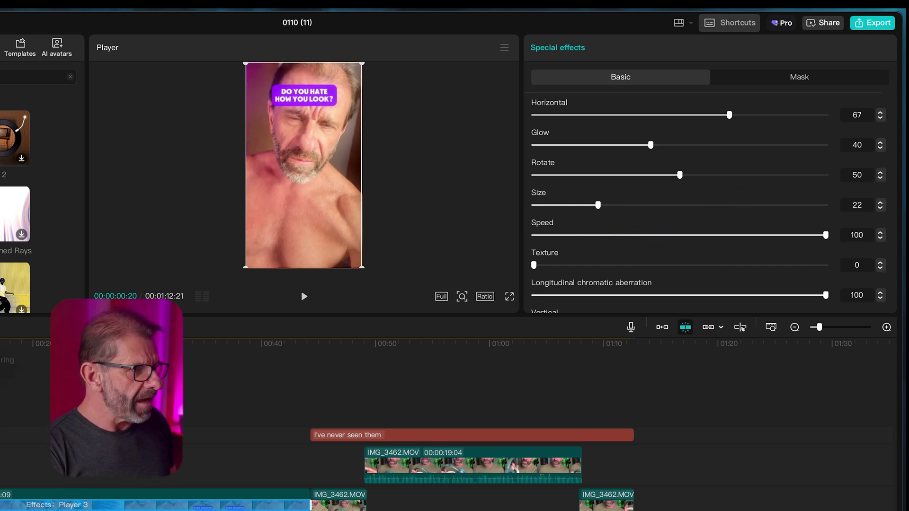
scroll(636, 222, up, 2)
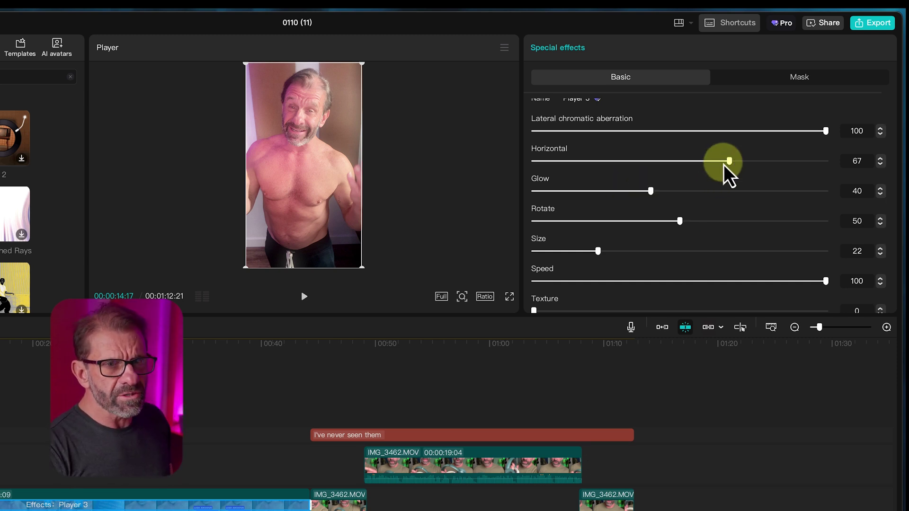
mouse_move(726, 162)
mouse_down()
mouse_move(637, 163)
mouse_move(764, 158)
mouse_move(685, 162)
mouse_move(728, 162)
mouse_up()
scroll(762, 182, up, 1)
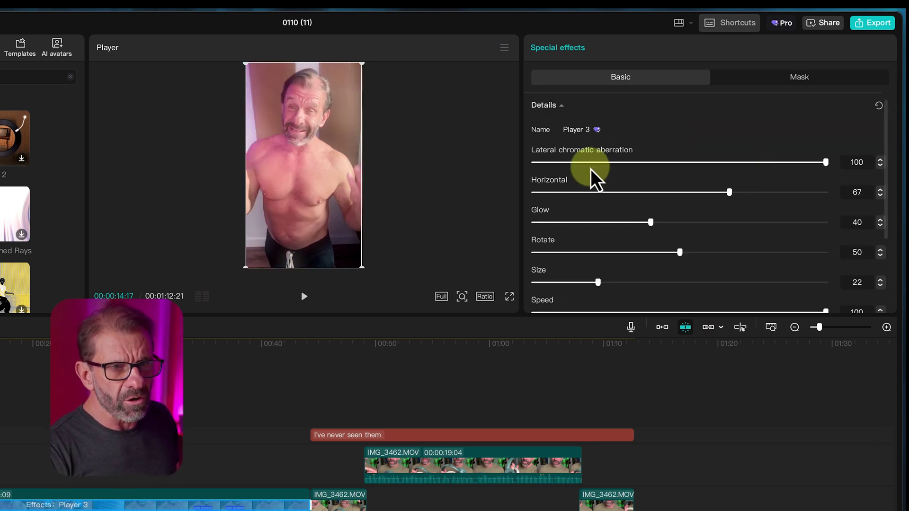
mouse_move(813, 165)
mouse_down()
mouse_move(534, 195)
mouse_move(828, 163)
mouse_up()
scroll(705, 161, down, 1)
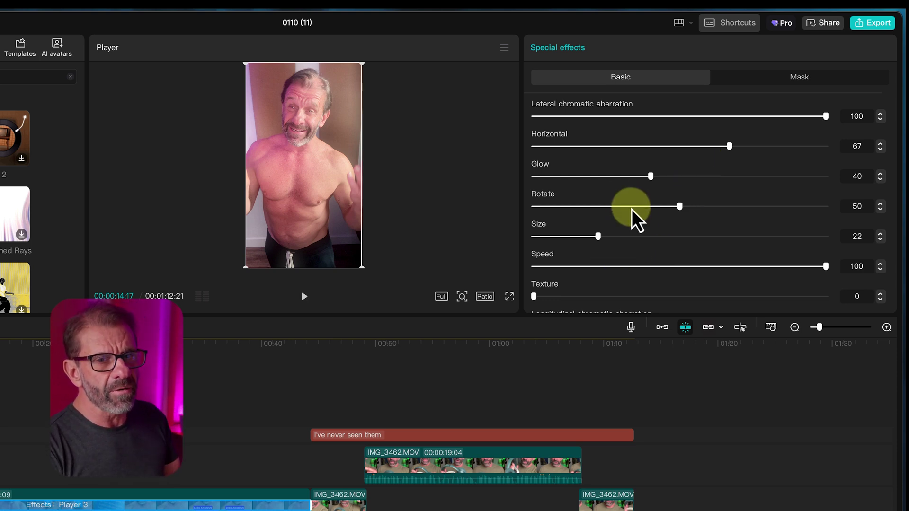
Try out various Rotate angles on the Player 3 effect
click(658, 207)
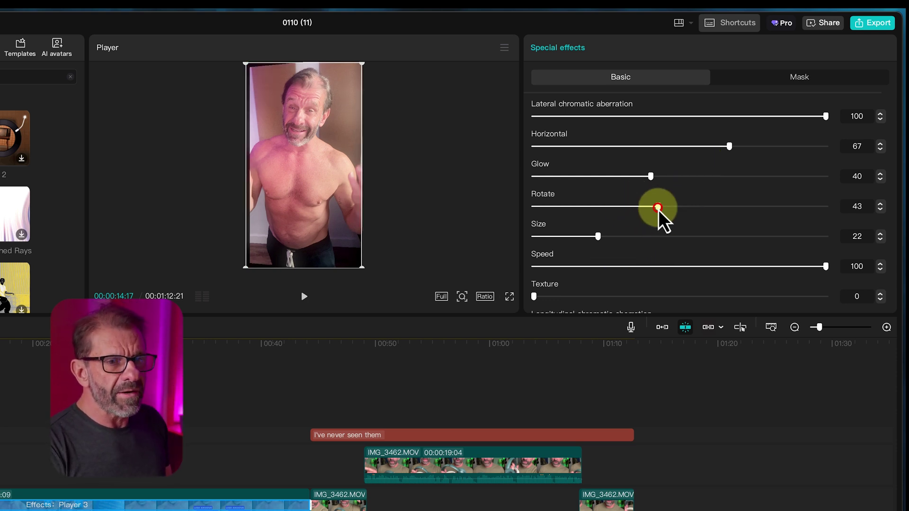
drag(650, 211, 796, 239)
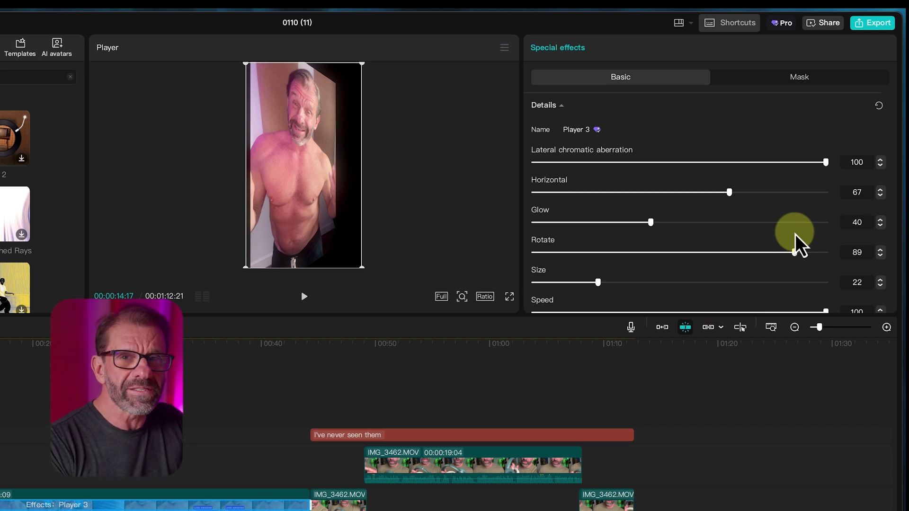
drag(796, 235, 565, 265)
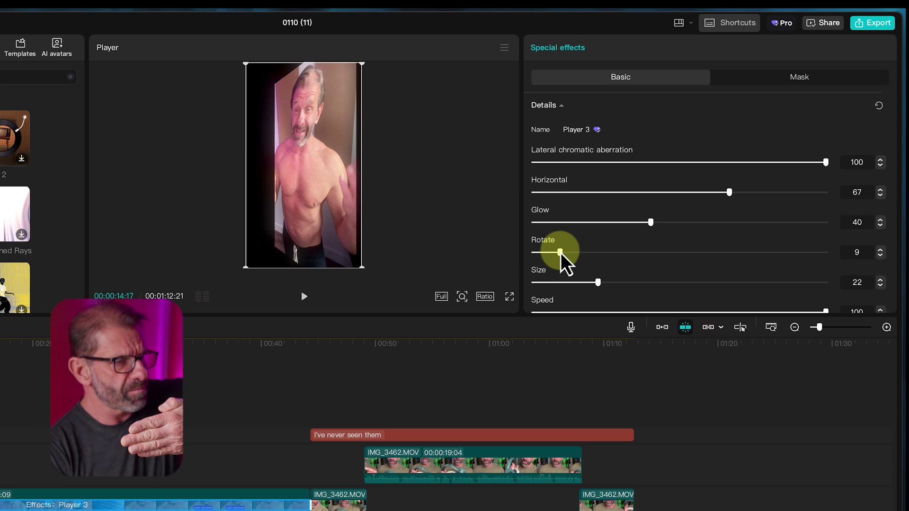
drag(561, 254, 736, 255)
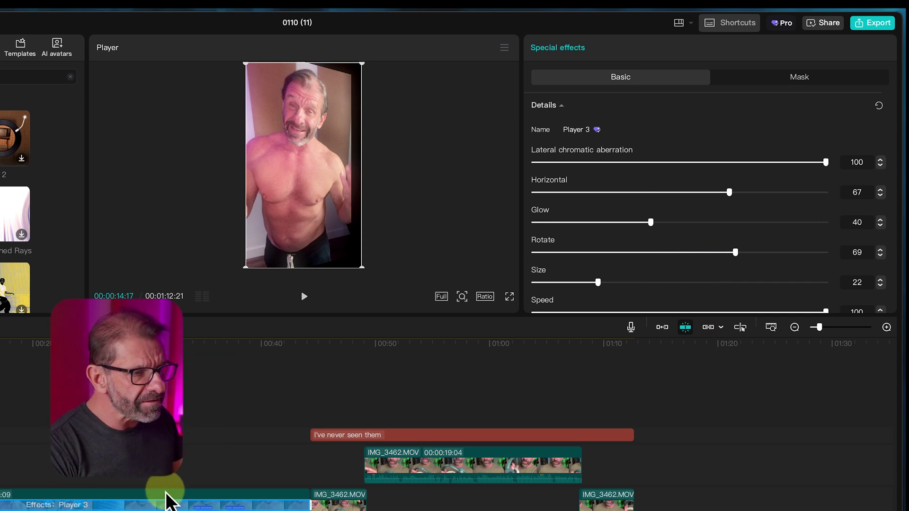
Reselect the Player 3 effect and reset its Rotate value to 0
click(168, 494)
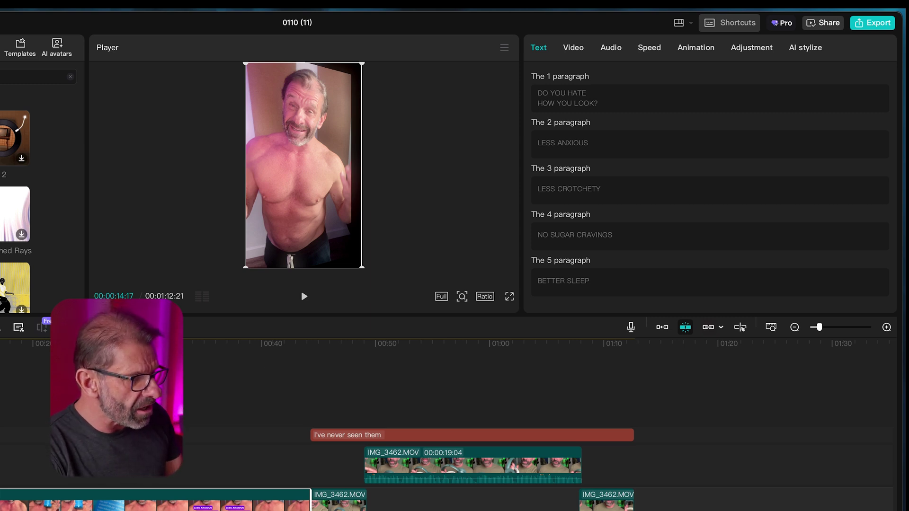
click(213, 505)
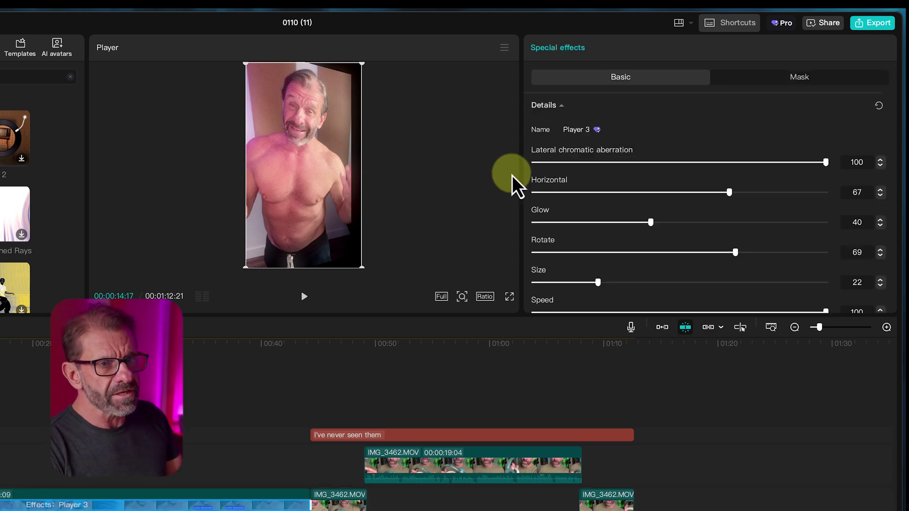
double_click(735, 252)
mouse_move(533, 252)
mouse_down()
mouse_move(548, 263)
mouse_move(539, 265)
mouse_up()
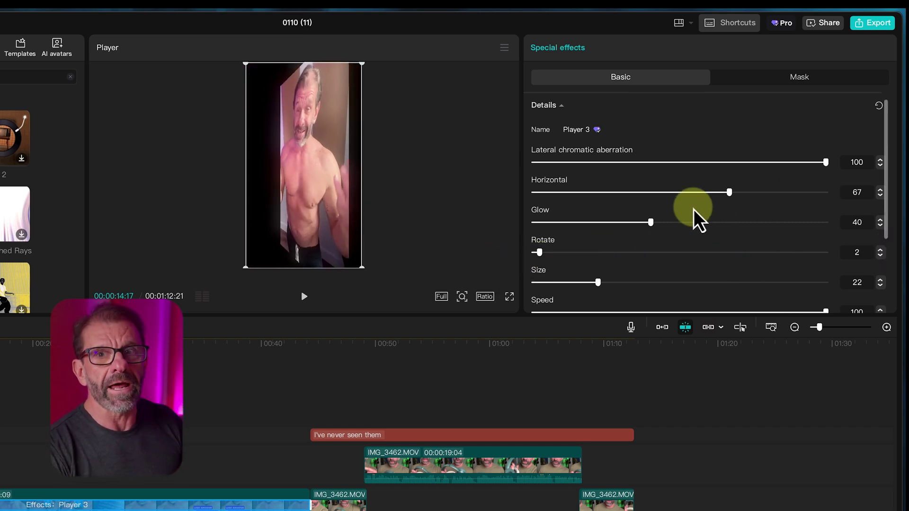
drag(537, 254, 393, 279)
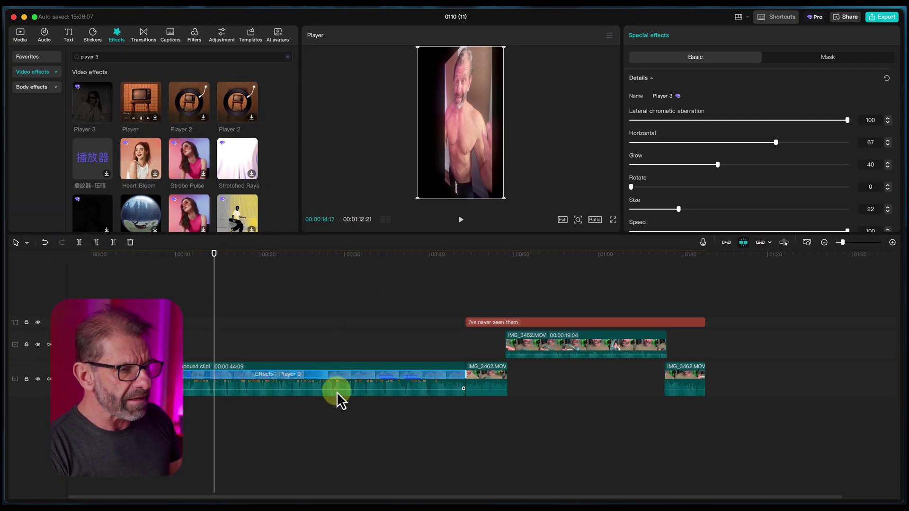
Open Compound clip1's Basic video settings, test a rotation, and undo it back to 0.00°
click(339, 393)
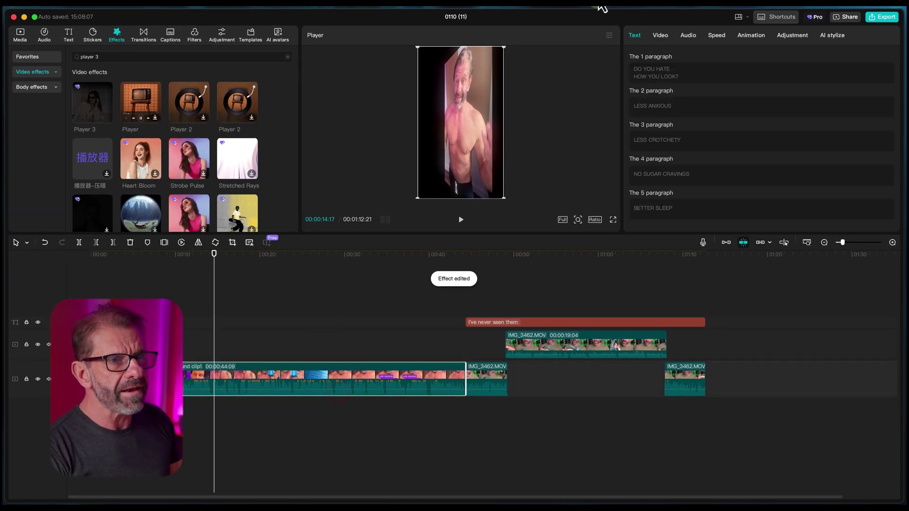
click(661, 35)
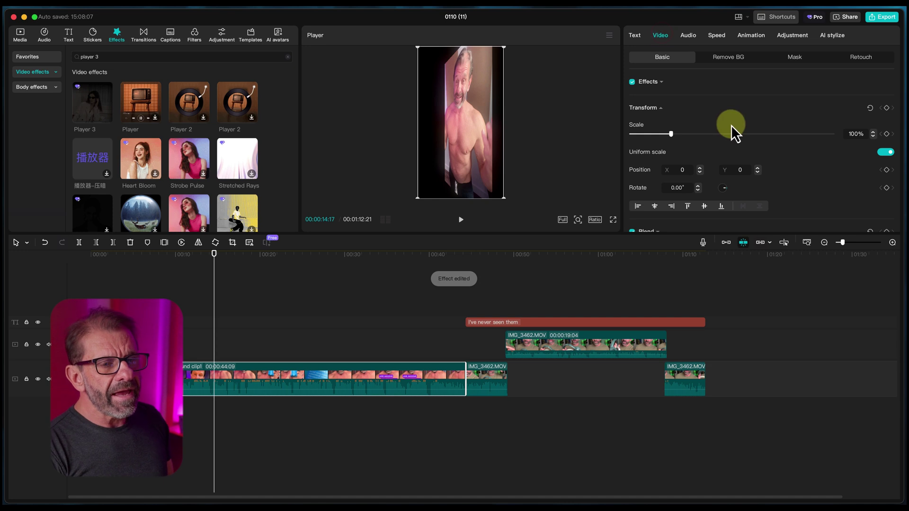
scroll(734, 118, down, 2)
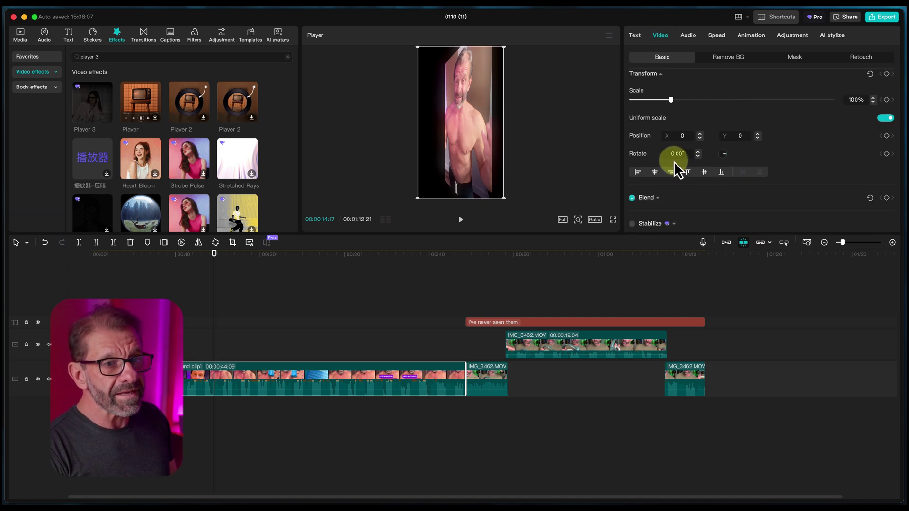
drag(720, 156, 760, 156)
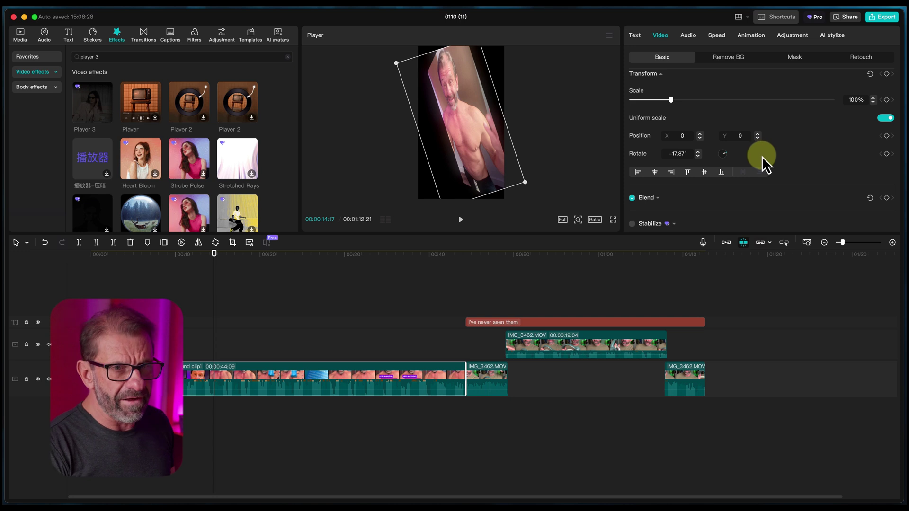
key(super+z)
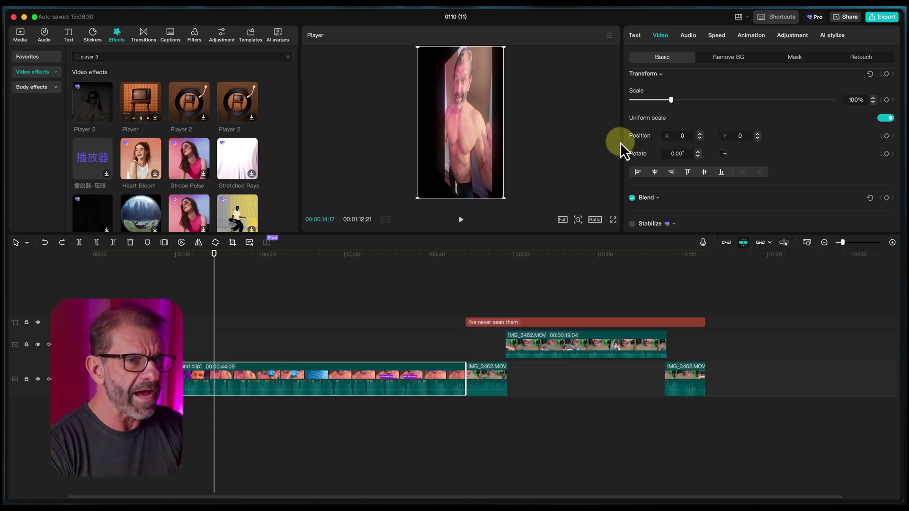
Scale Compound clip1 to 284% and move it to X −190, Y −1022 to frame the face
drag(672, 104, 745, 100)
drag(497, 90, 446, 155)
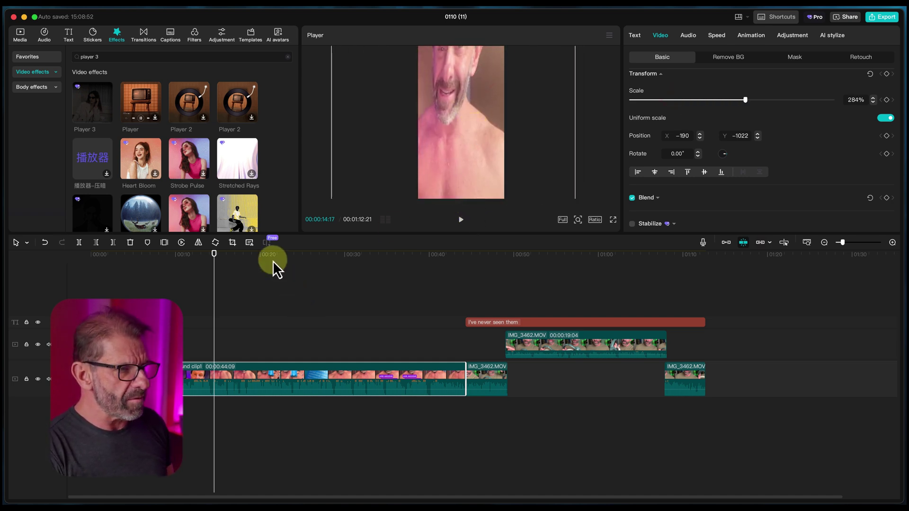